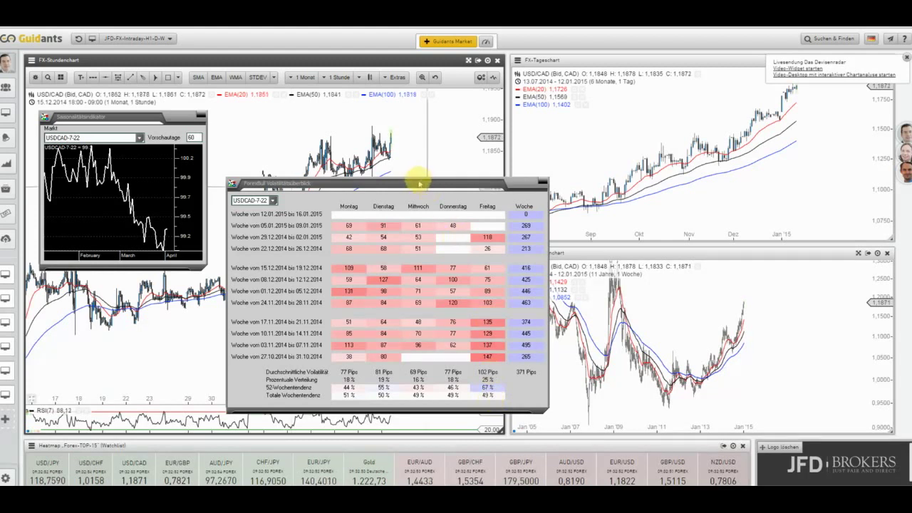
Move the Saisonalitätsindikator window onto the volatility table
drag(120, 119, 386, 211)
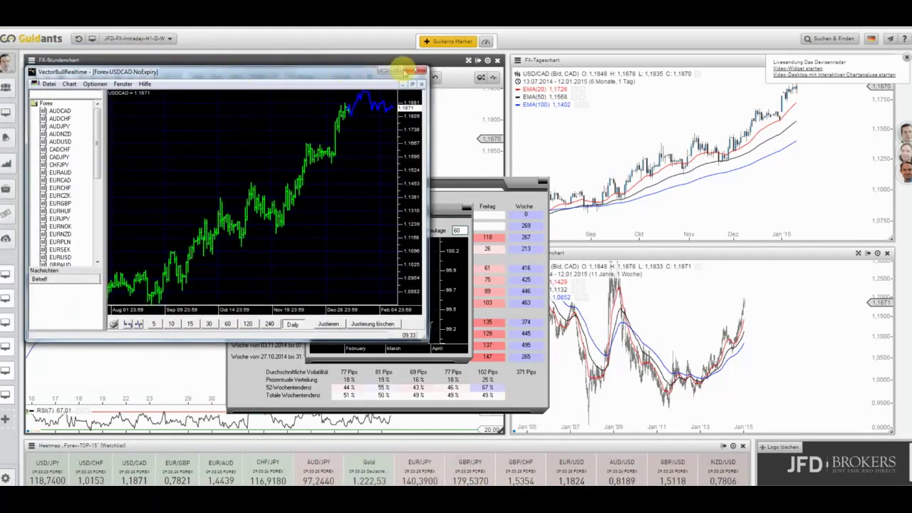
Maximize the USD/CAD daily chart to review its blue projection, then restore and reposition the window
click(403, 71)
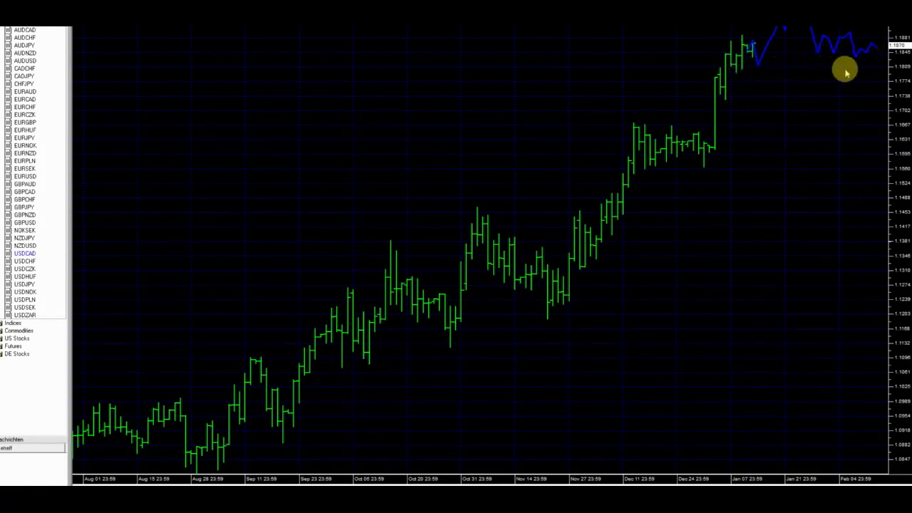
click(871, 21)
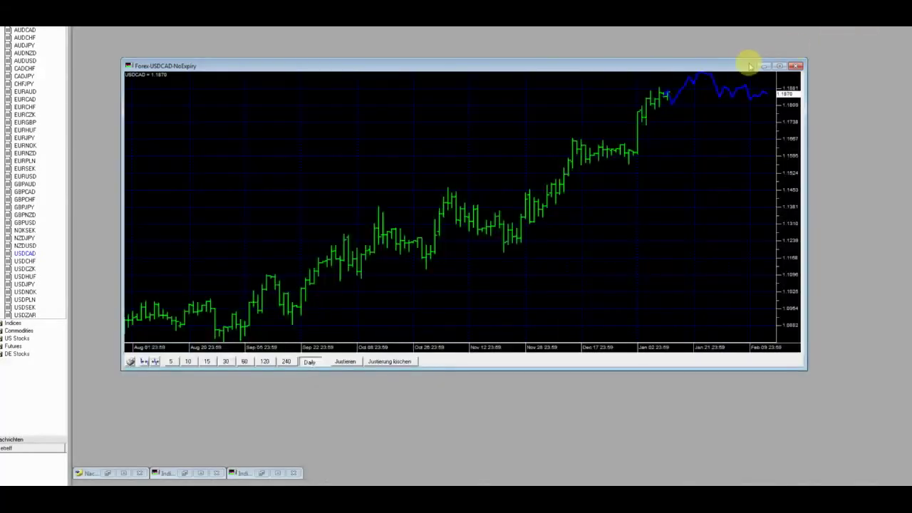
drag(750, 66, 756, 55)
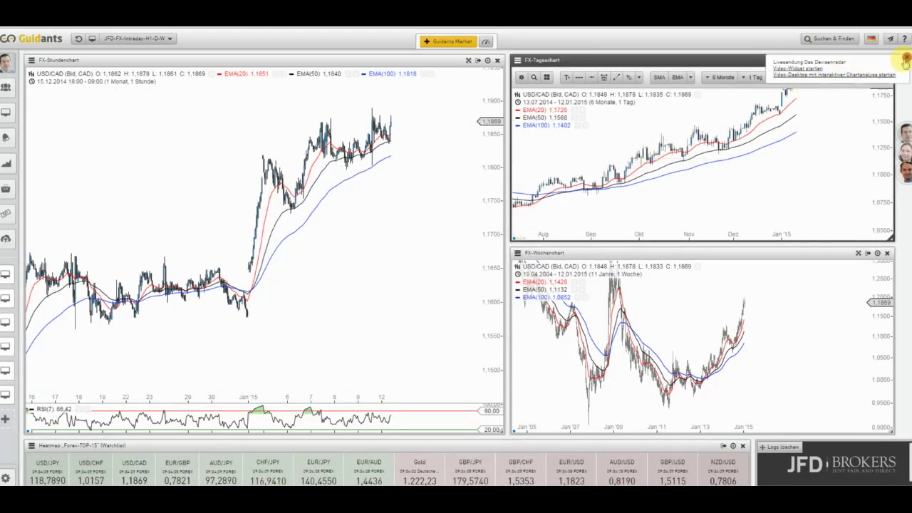
Dismiss the Liveübertragung notice, frame the full-screen daily chart to about two years, then exit full screen
click(906, 60)
click(865, 61)
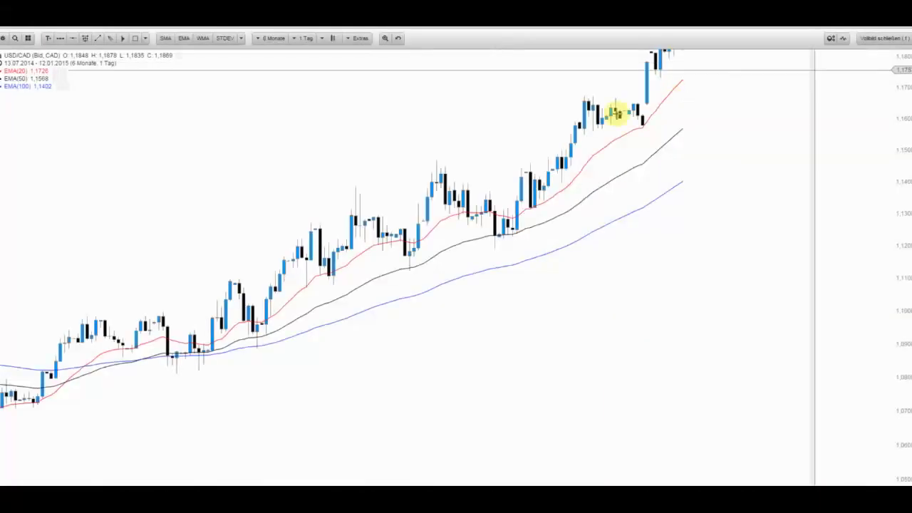
scroll(502, 133, down, 2)
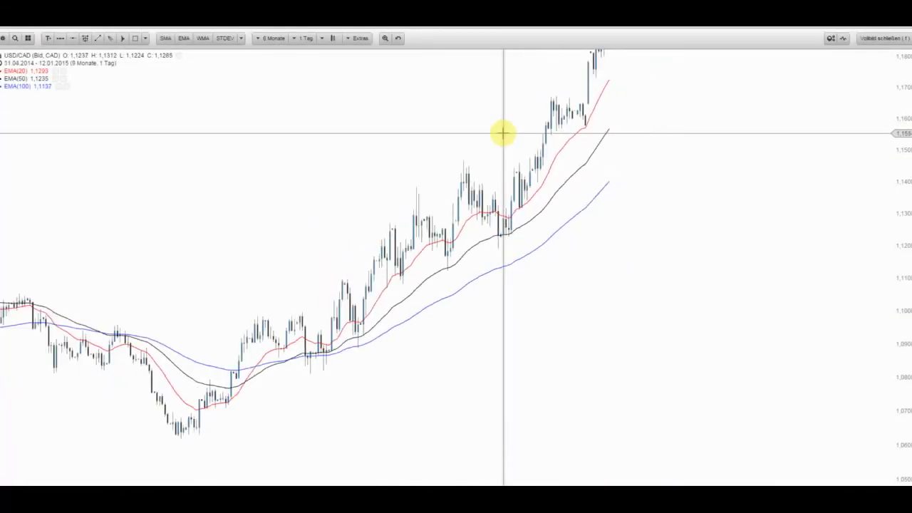
scroll(508, 132, down, 2)
drag(904, 97, 906, 157)
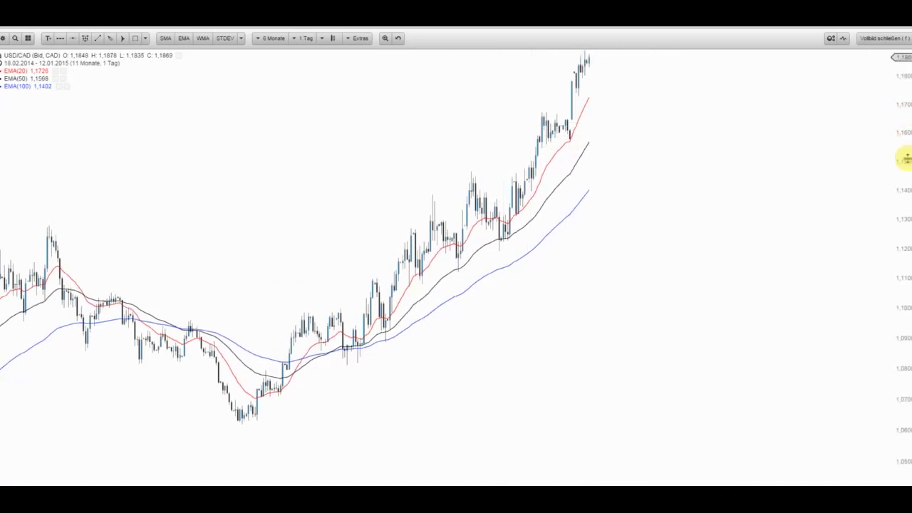
scroll(411, 389, down, 2)
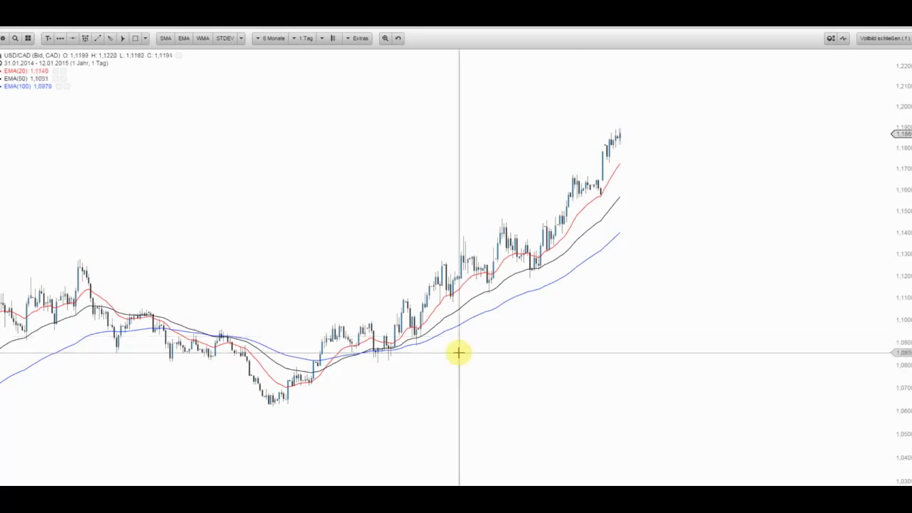
scroll(459, 353, down, 2)
drag(501, 344, 580, 311)
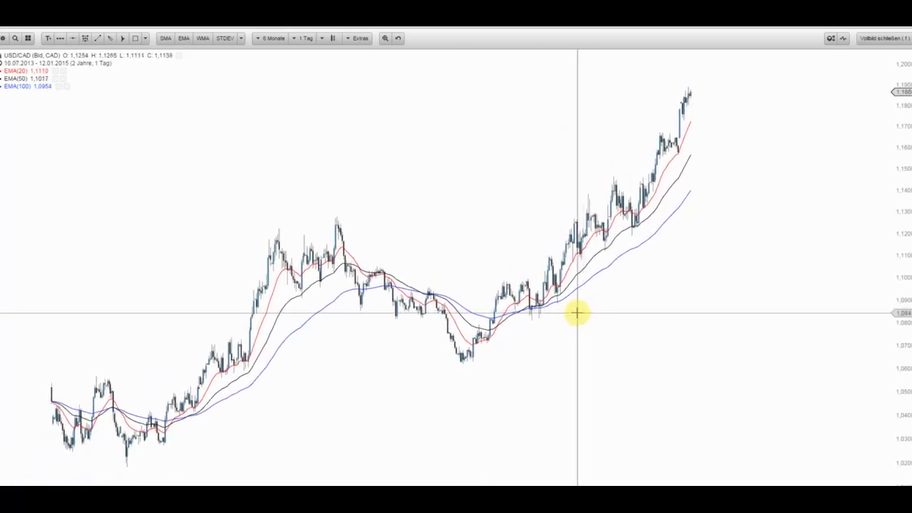
drag(561, 318, 530, 324)
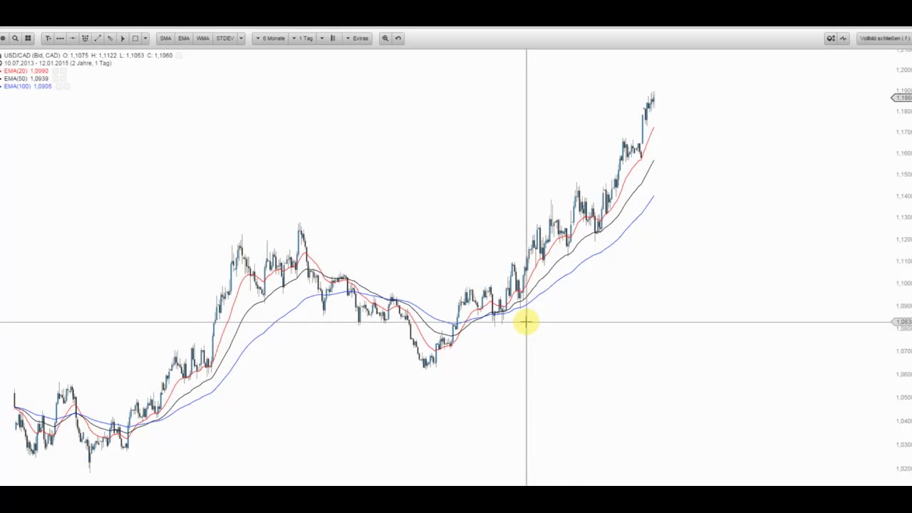
click(867, 42)
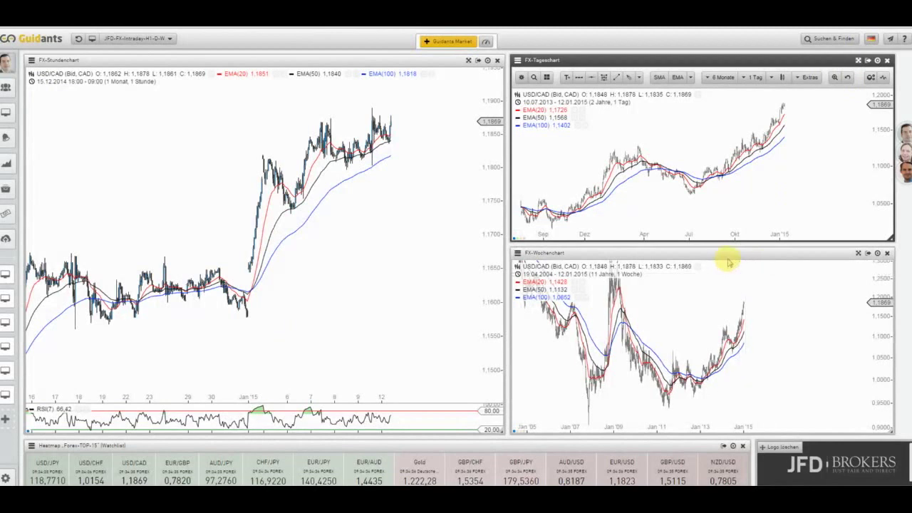
Show the weekly USD/CAD chart full screen and zoom out to reveal earlier years
click(859, 254)
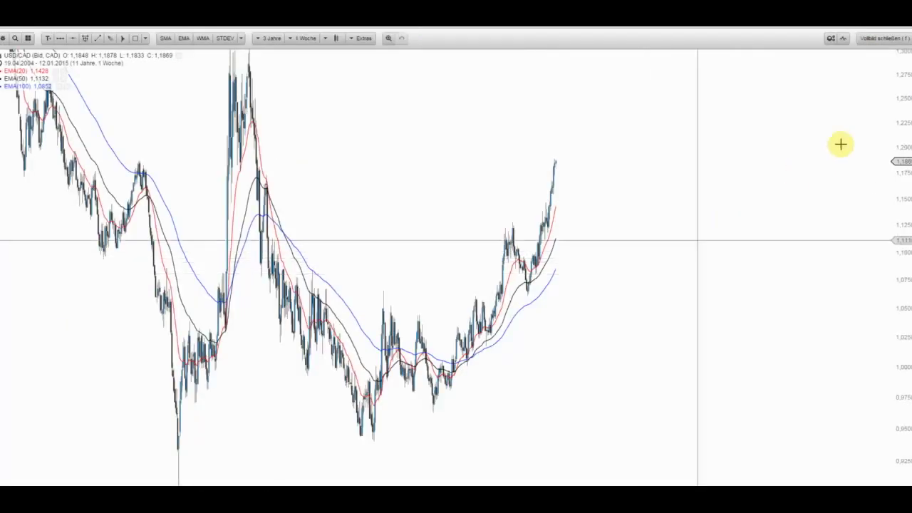
drag(904, 116, 902, 161)
drag(621, 157, 708, 179)
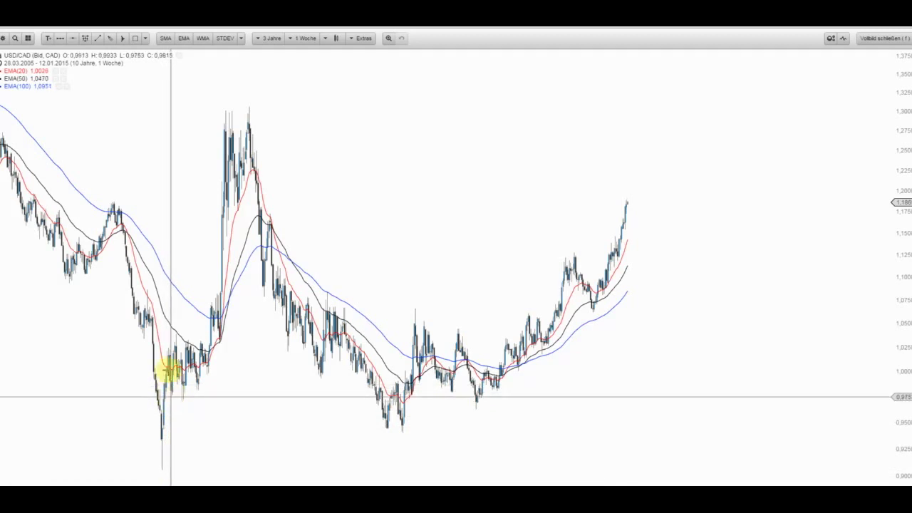
scroll(395, 422, down, 1)
scroll(396, 422, down, 1)
scroll(396, 422, down, 1)
drag(416, 423, 449, 426)
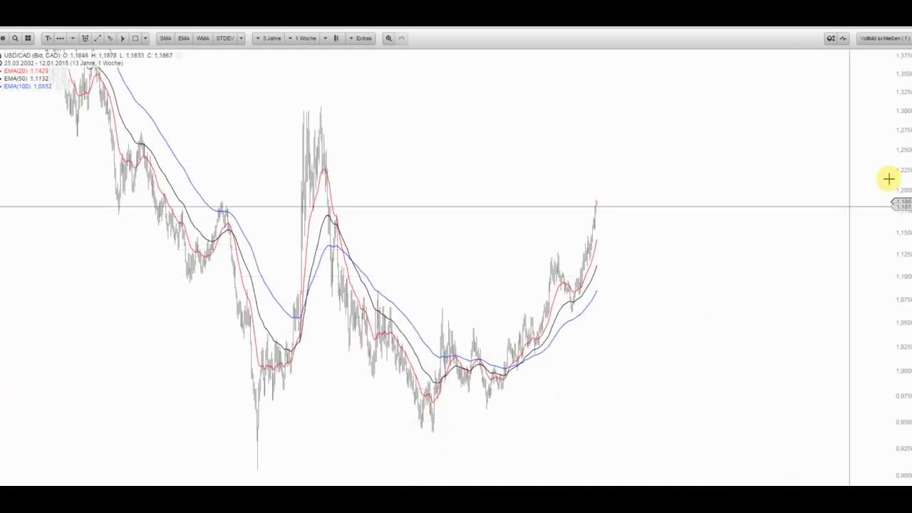
Set the price scale to 0.90–1.50 and frame roughly 2004 to January 2015
drag(889, 178, 753, 278)
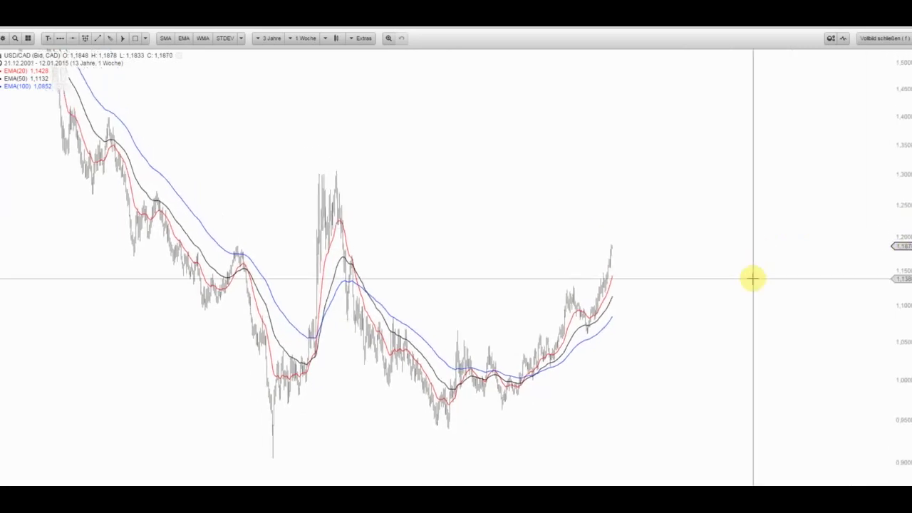
scroll(753, 278, up, 1)
drag(670, 279, 795, 258)
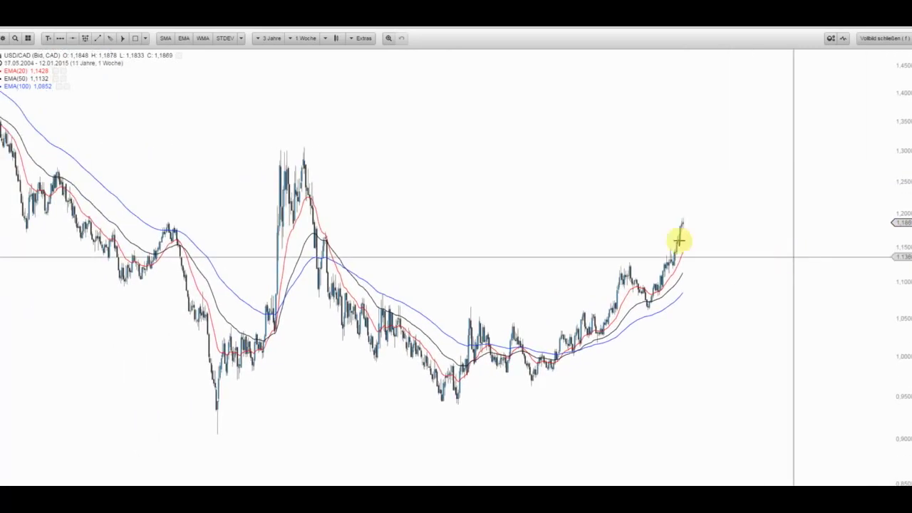
click(145, 39)
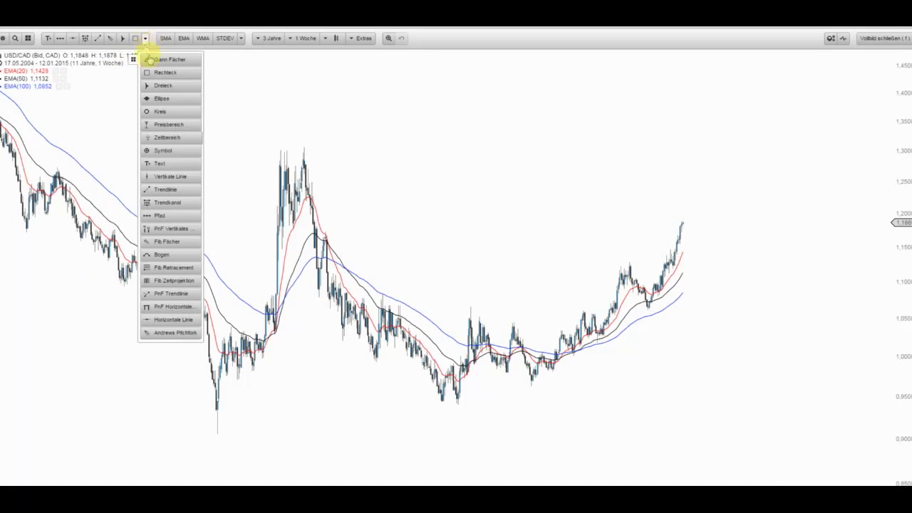
Draw an arc from the post-2009 decline to the breakout, about 1.08 to 0.94, styled 'gelb Bogen'
click(164, 257)
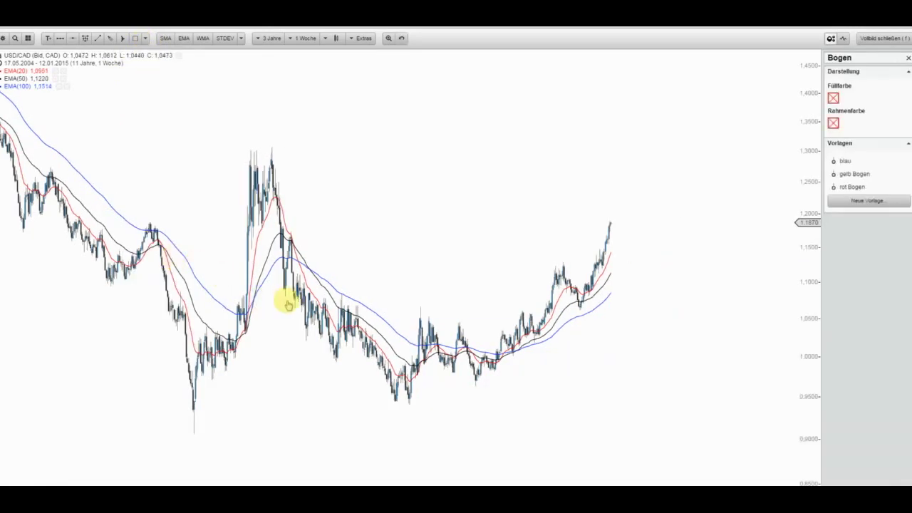
click(637, 300)
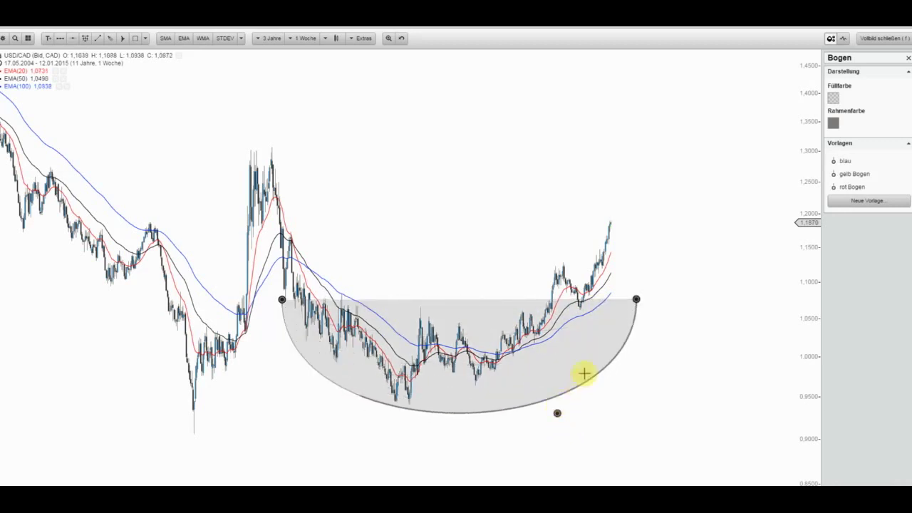
drag(625, 305, 557, 302)
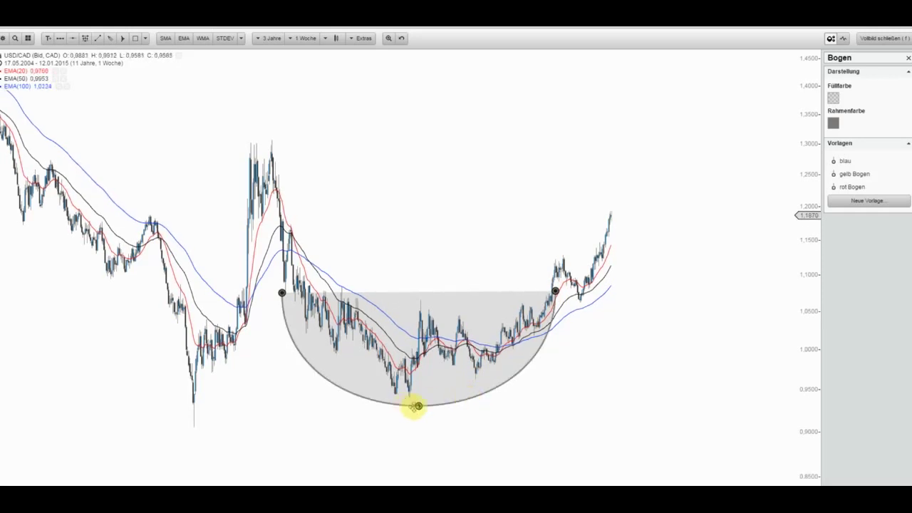
drag(418, 408, 419, 404)
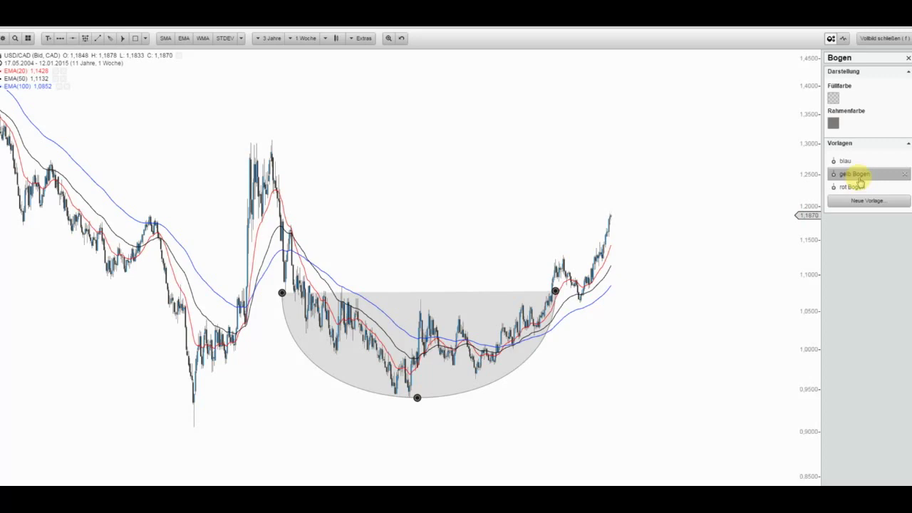
click(858, 177)
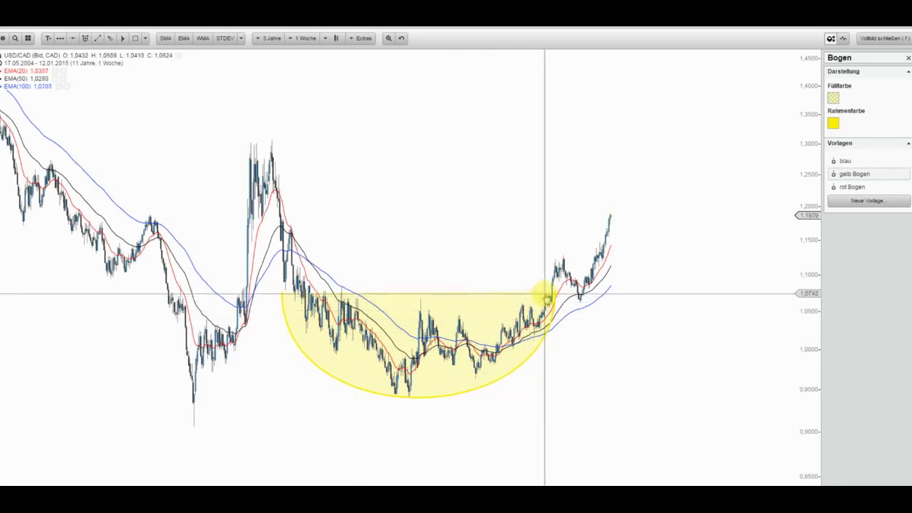
Draw a thin 'Rote Zone (dunkel)' rectangle along the arc's rim near 1.065, past the latest bars
click(134, 38)
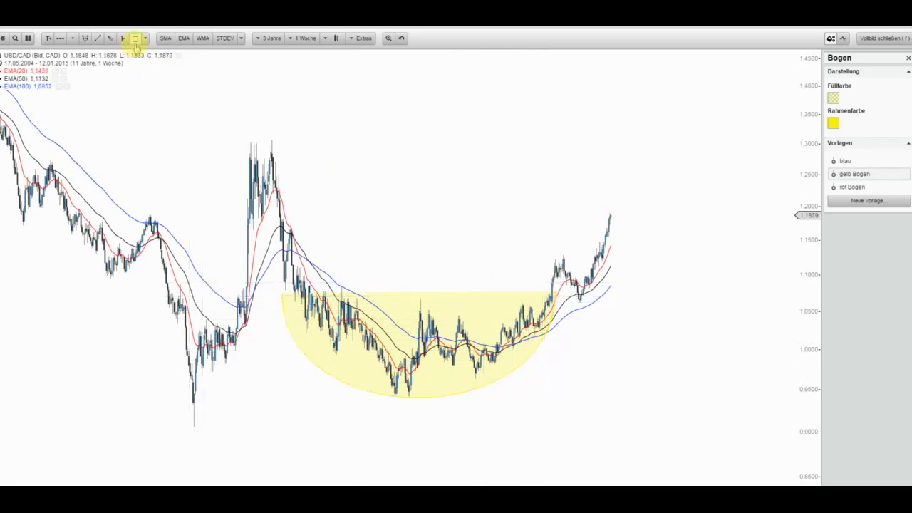
drag(352, 302, 794, 310)
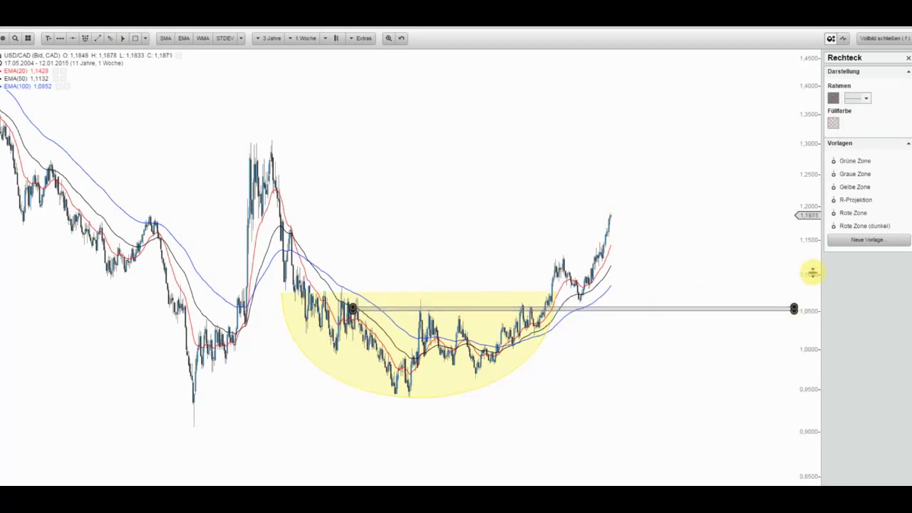
click(864, 226)
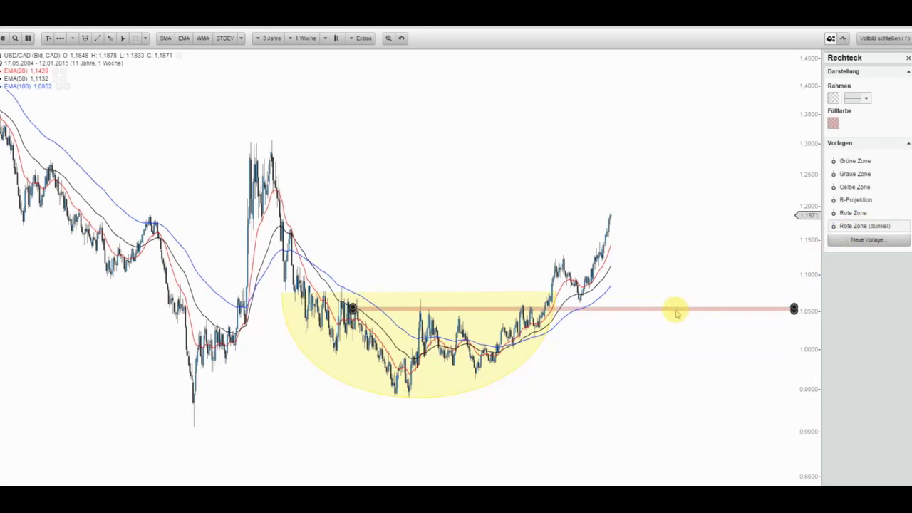
drag(668, 305, 665, 300)
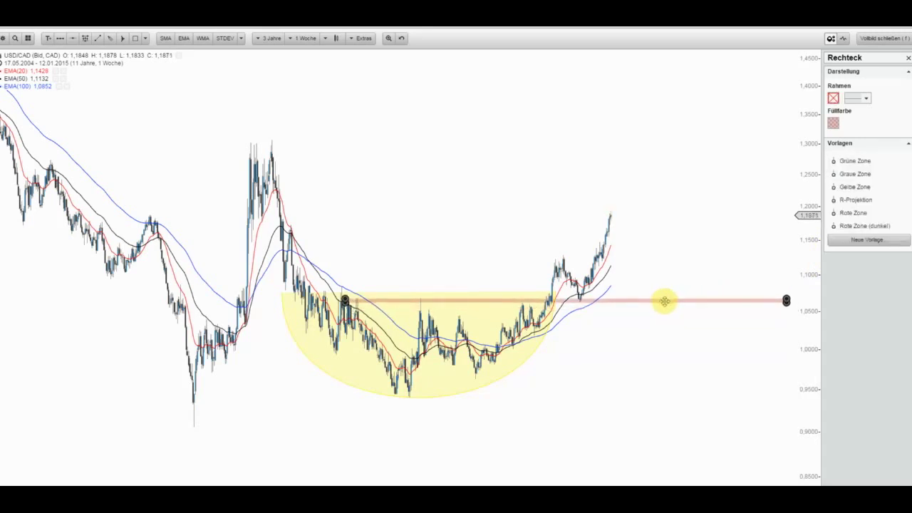
click(643, 322)
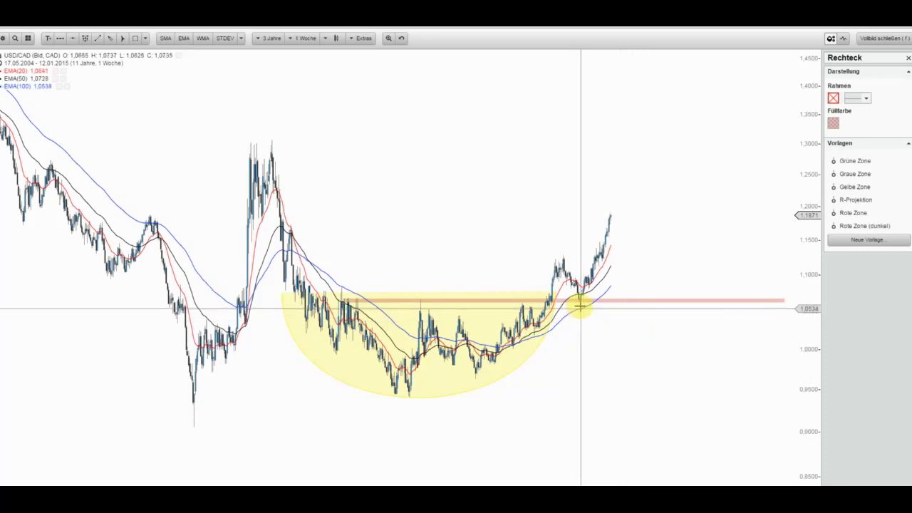
scroll(581, 307, up, 1)
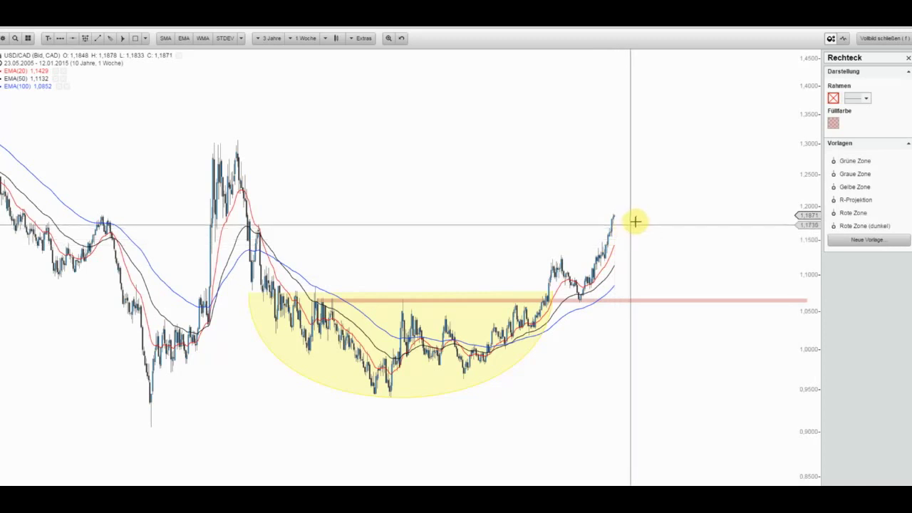
Copy the red zone and move the copy up onto the 1,18 highs
scroll(645, 217, down, 1)
scroll(645, 217, down, 1)
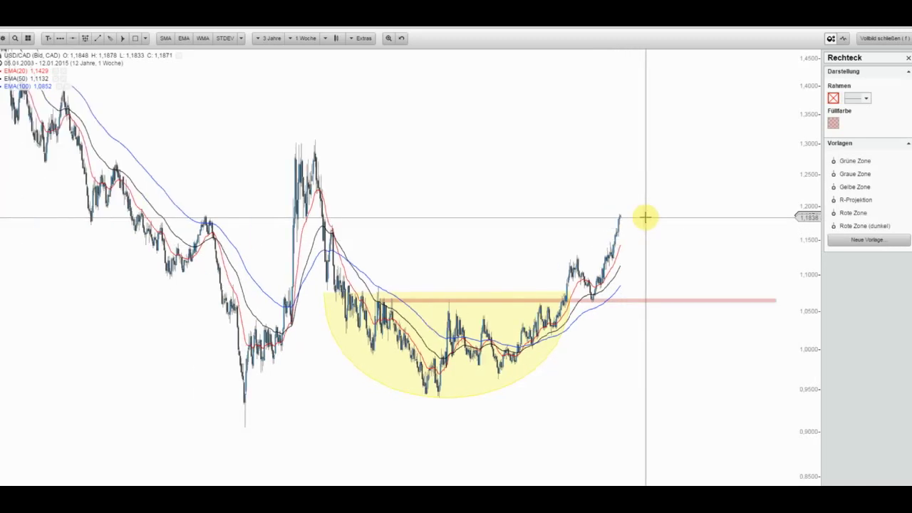
scroll(645, 217, down, 1)
scroll(645, 217, up, 1)
right_click(644, 301)
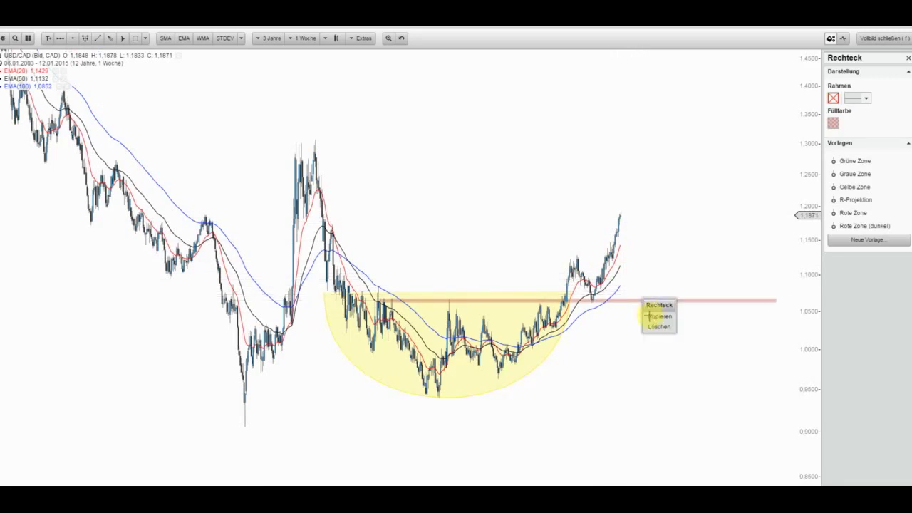
click(650, 316)
click(330, 231)
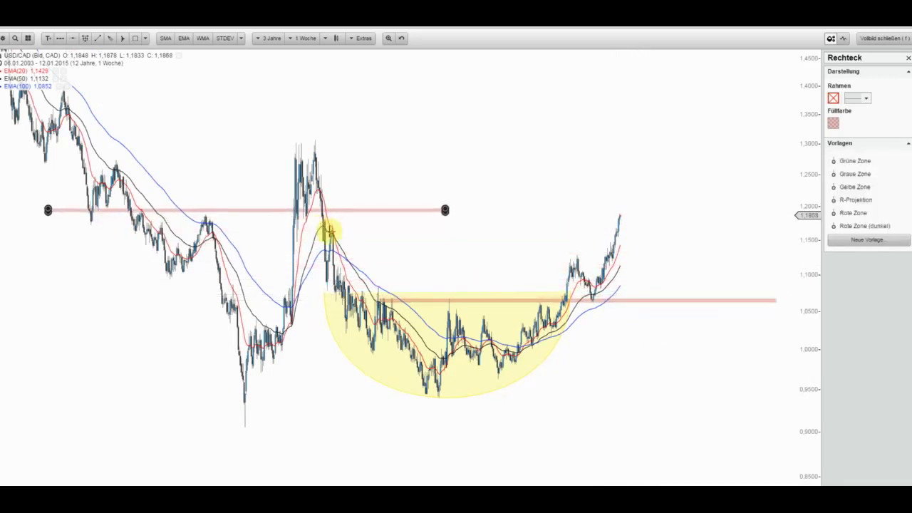
drag(329, 231, 362, 237)
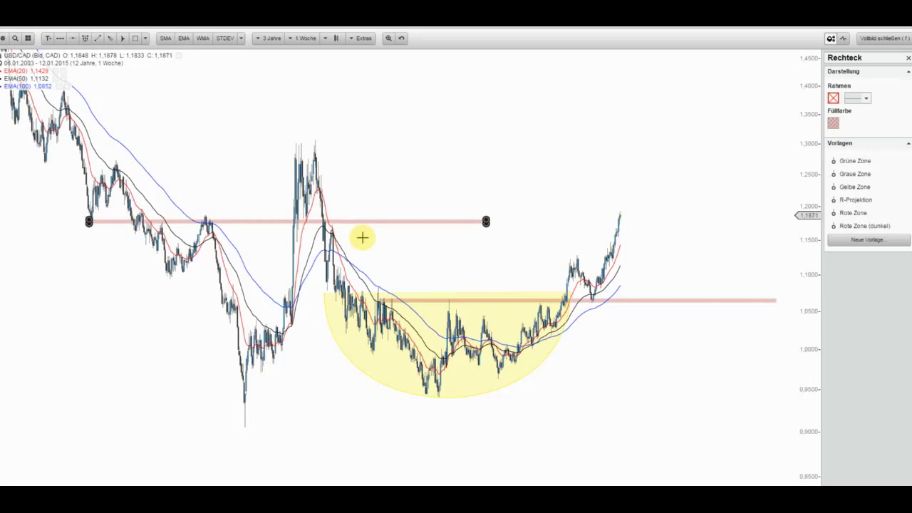
Extend the 1,18 zone right to the current price and stretch the price axis for detail
drag(527, 219, 785, 221)
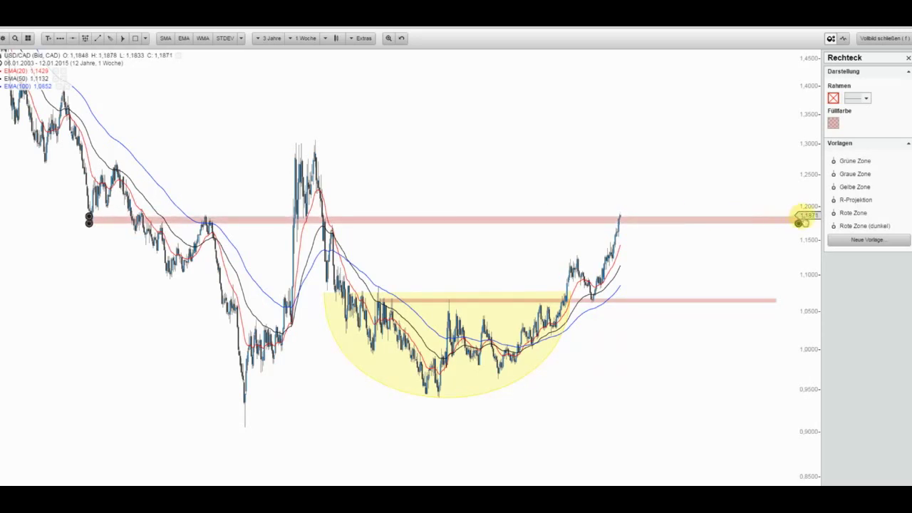
click(751, 214)
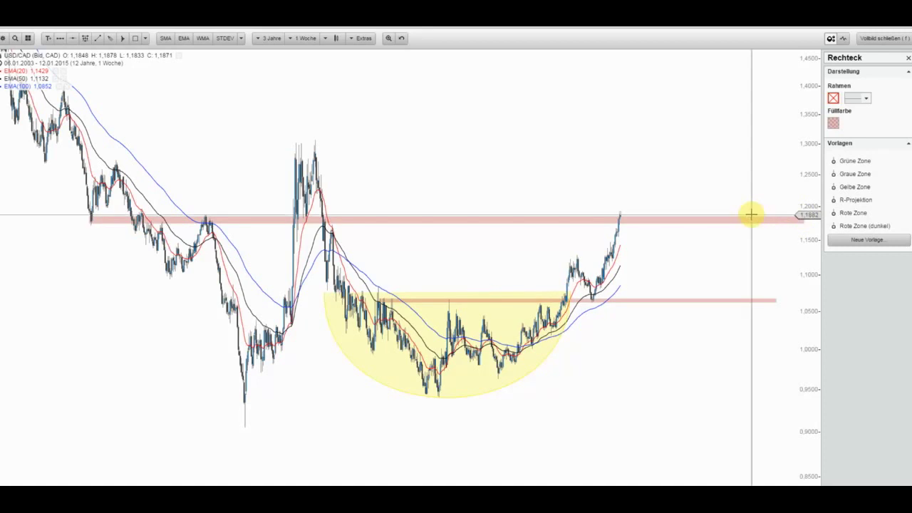
scroll(735, 217, up, 2)
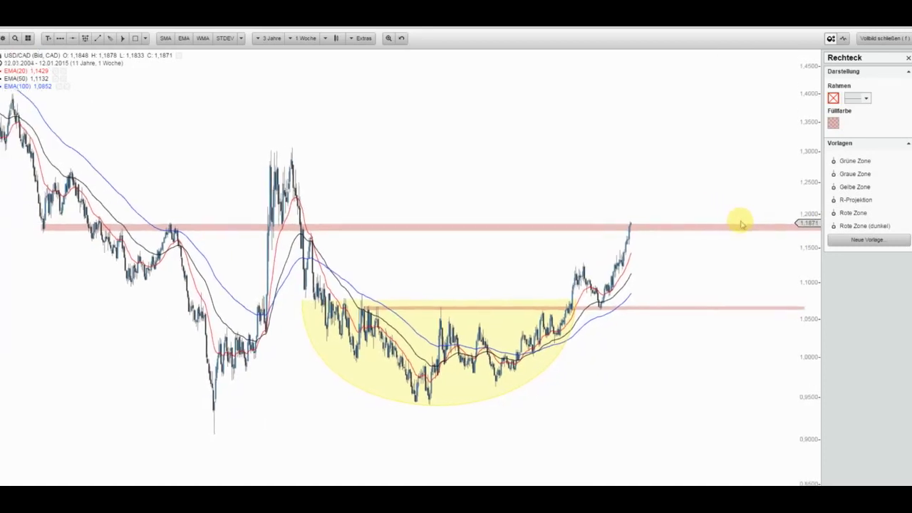
mouse_move(806, 175)
mouse_down()
mouse_move(801, 139)
mouse_move(717, 156)
mouse_move(725, 147)
mouse_up()
click(632, 295)
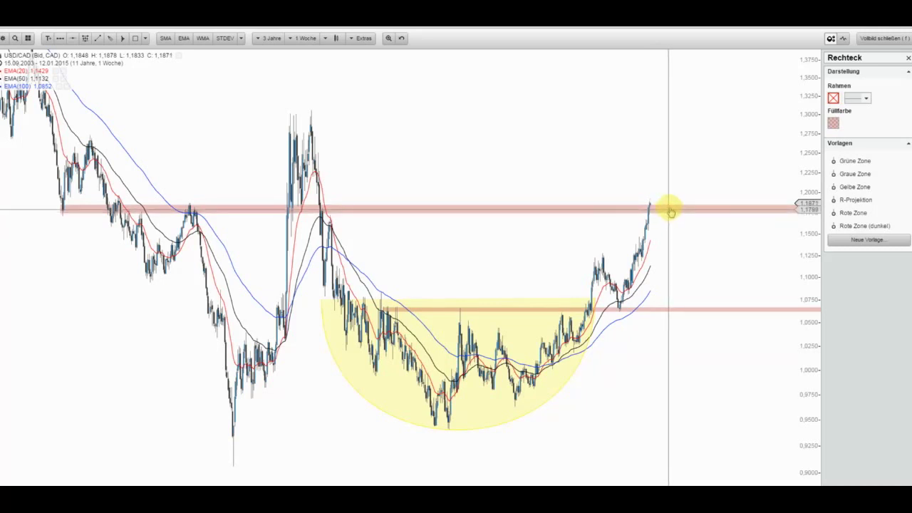
Drag the upper red zone's lower edge down so it spans 1,1754 to 1,1871
drag(671, 212, 682, 215)
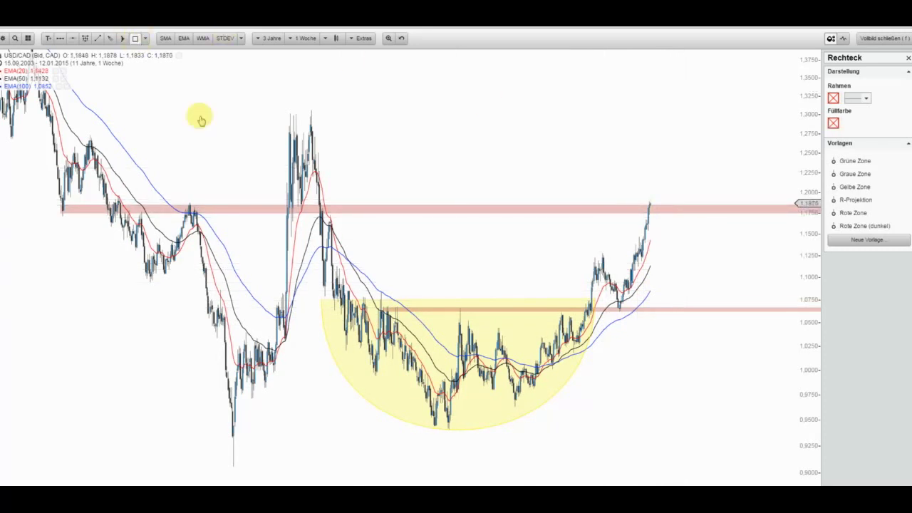
Draw a bar spanning the cup's depth, apply R-Projektion, and place a copy above the breakout reaching 1,20
drag(454, 411, 447, 435)
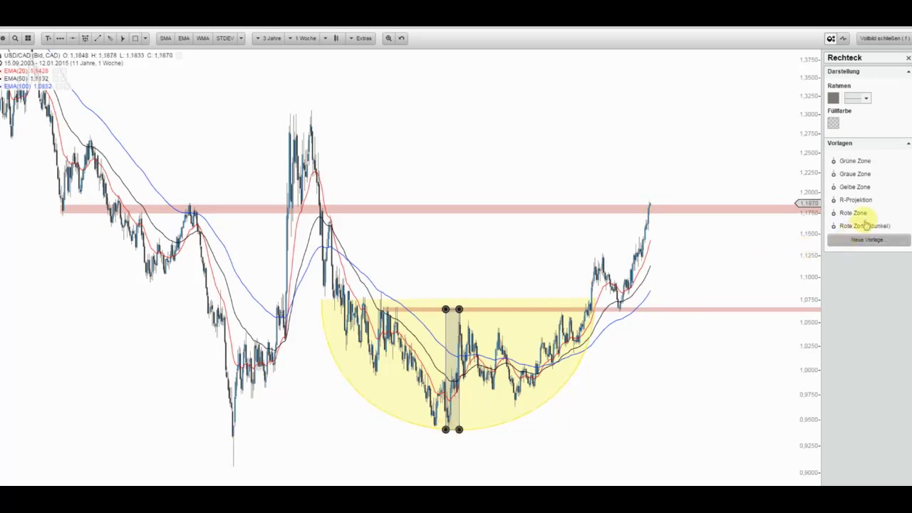
click(857, 199)
right_click(452, 346)
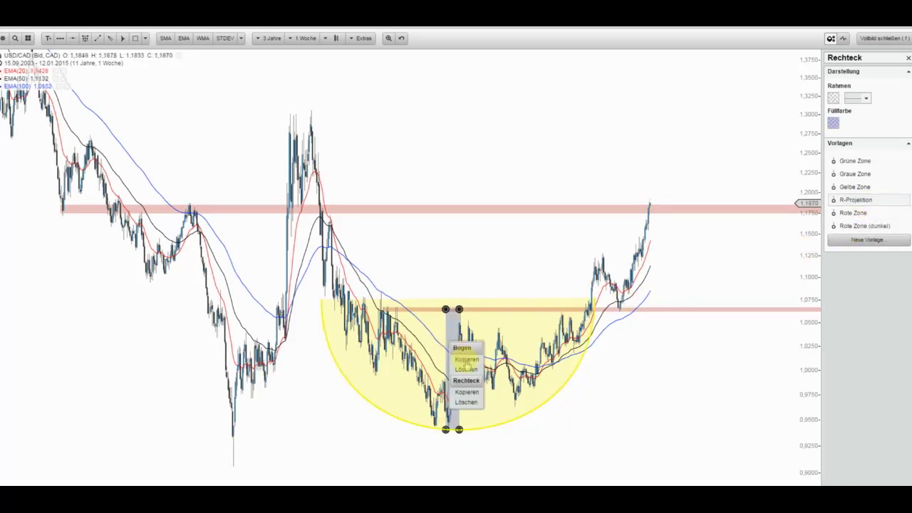
click(467, 392)
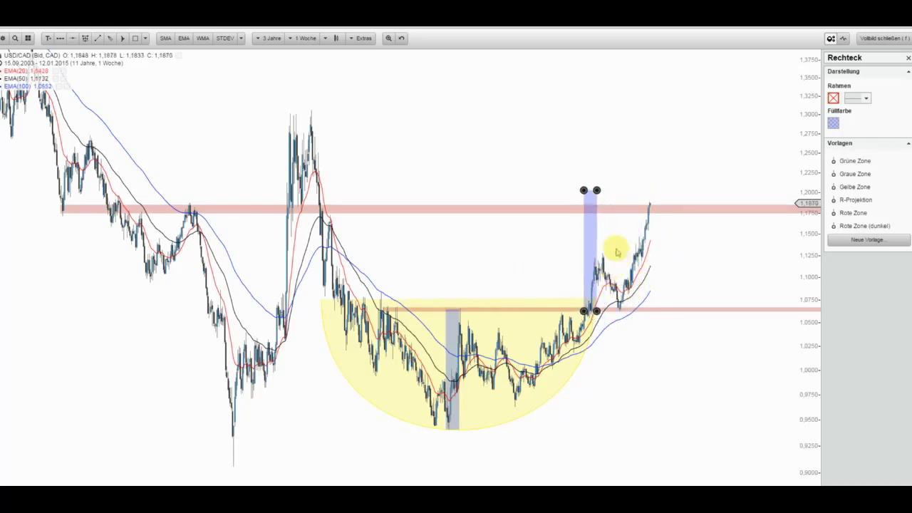
click(634, 224)
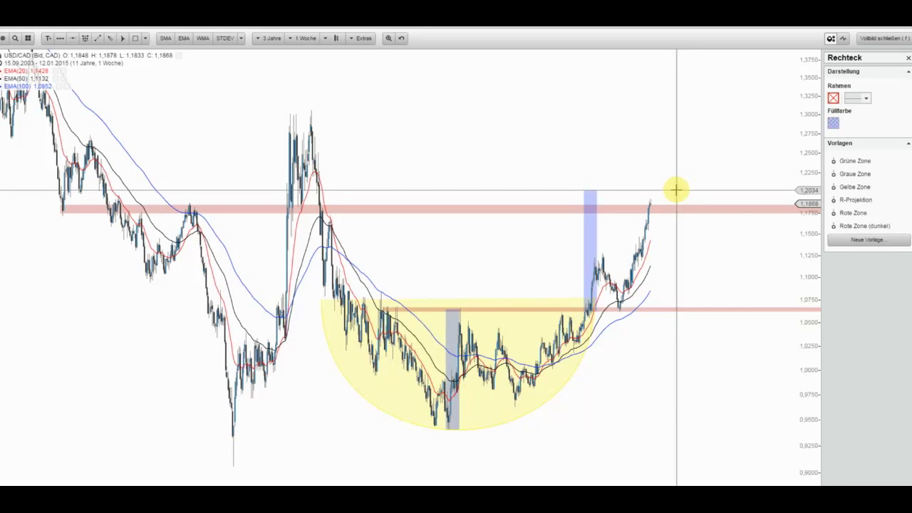
scroll(676, 189, up, 1)
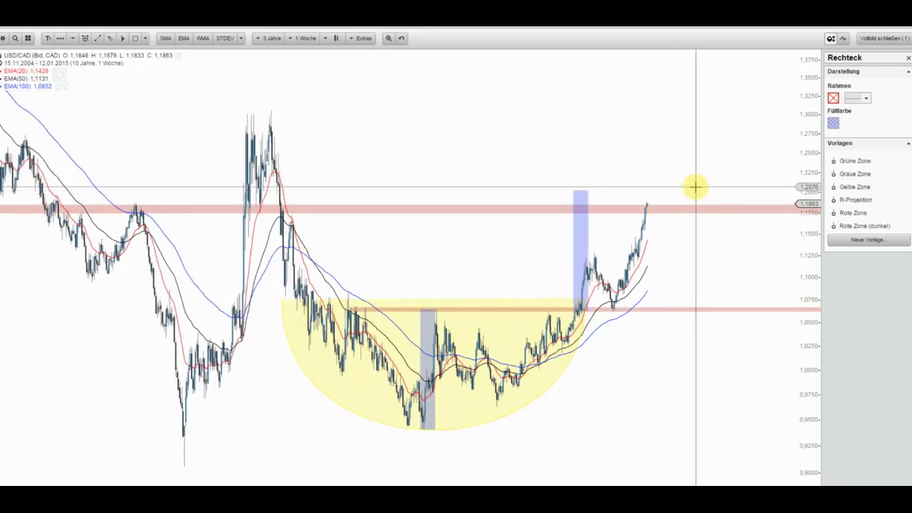
Exit the full-screen weekly chart and show the daily chart full screen at about one year
click(865, 40)
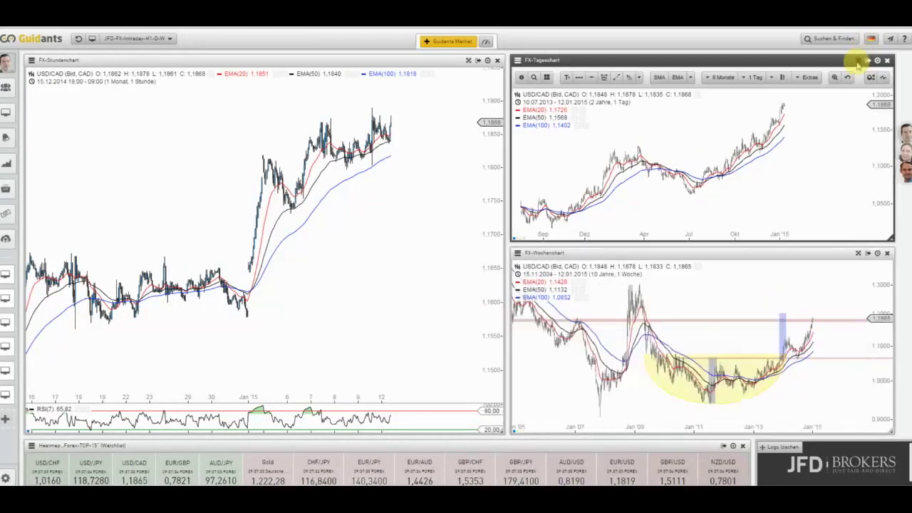
click(869, 60)
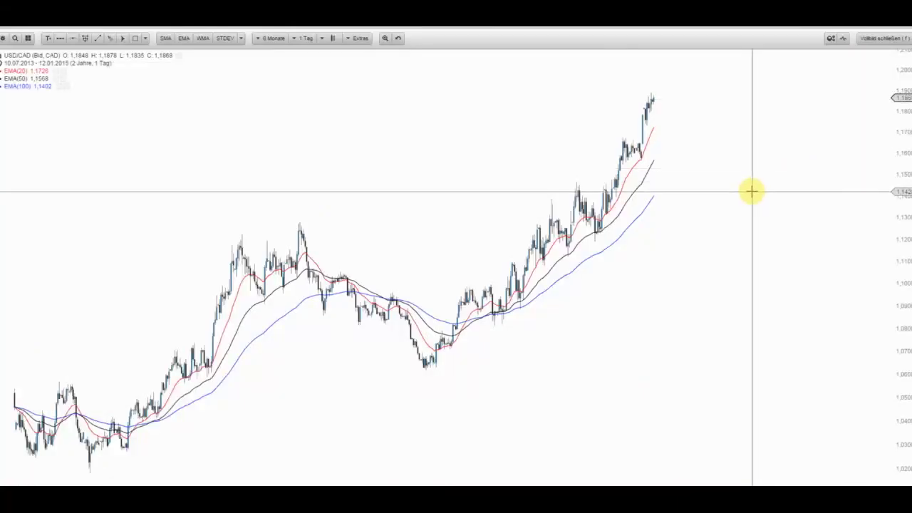
scroll(752, 191, up, 1)
scroll(752, 191, up, 1)
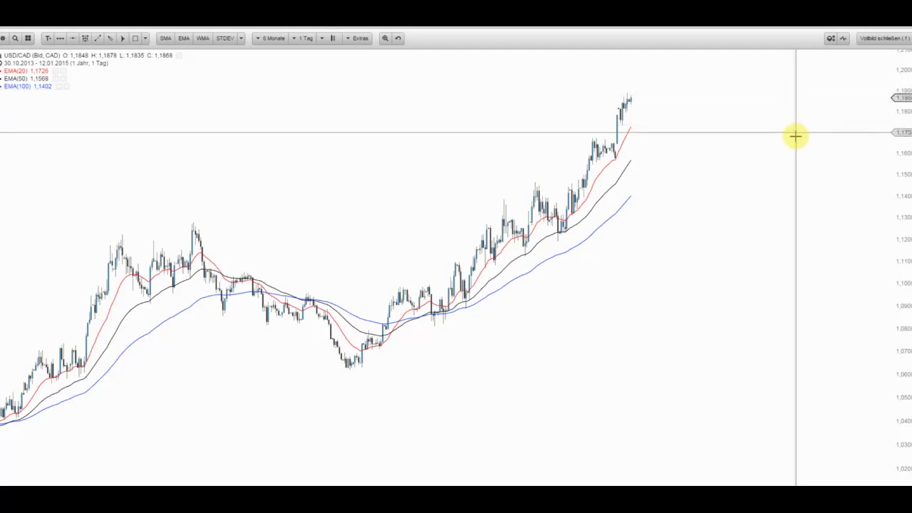
scroll(795, 136, down, 1)
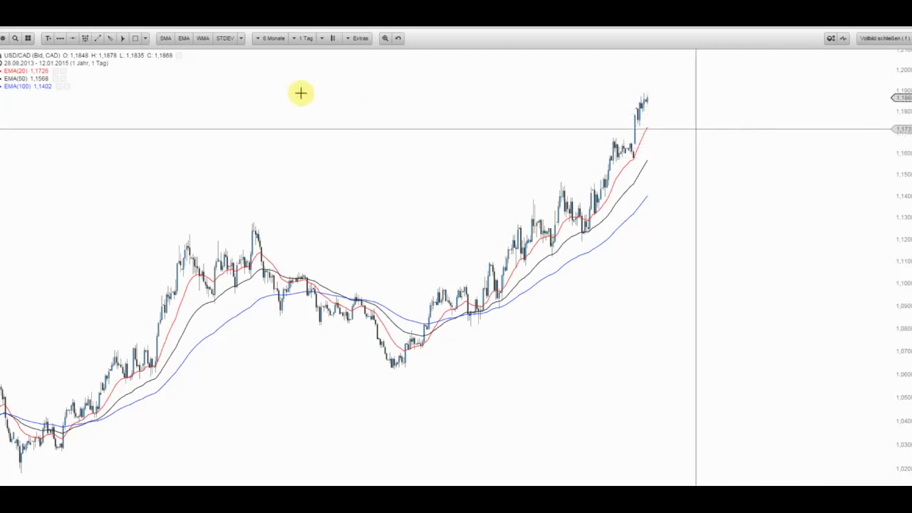
Draw a rectangle over the 1,16–1,17 consolidation extending to the price axis, styled as Grüne Zone
click(136, 39)
click(547, 138)
click(670, 162)
drag(781, 167, 820, 163)
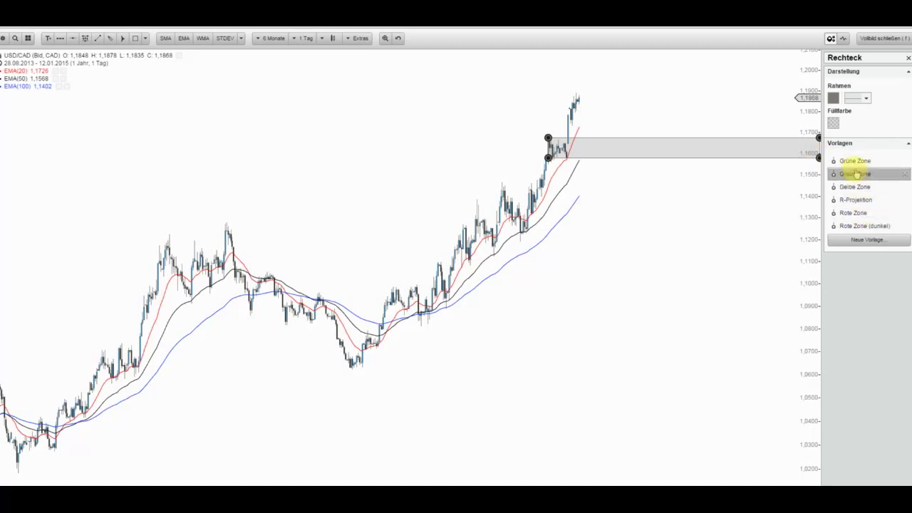
click(855, 161)
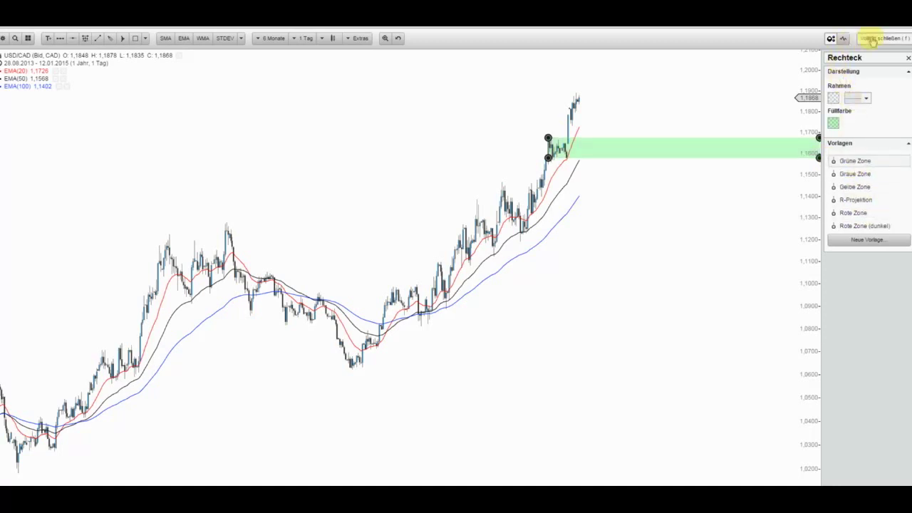
Finish the green zone and reframe the daily chart to about two years around it
click(873, 38)
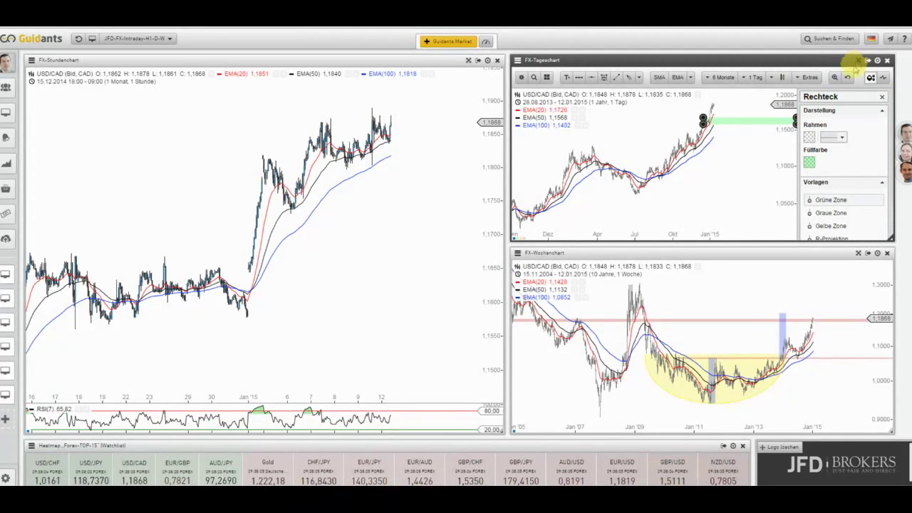
click(863, 61)
click(685, 134)
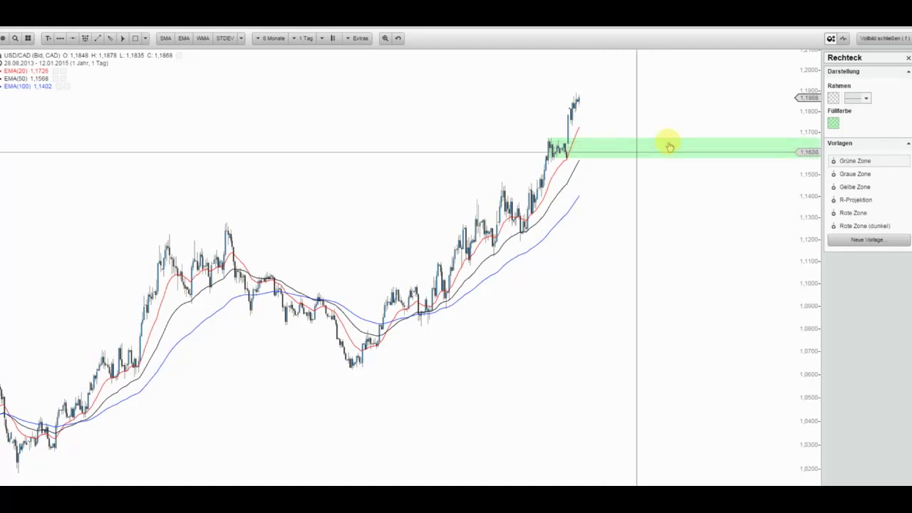
scroll(699, 89, down, 1)
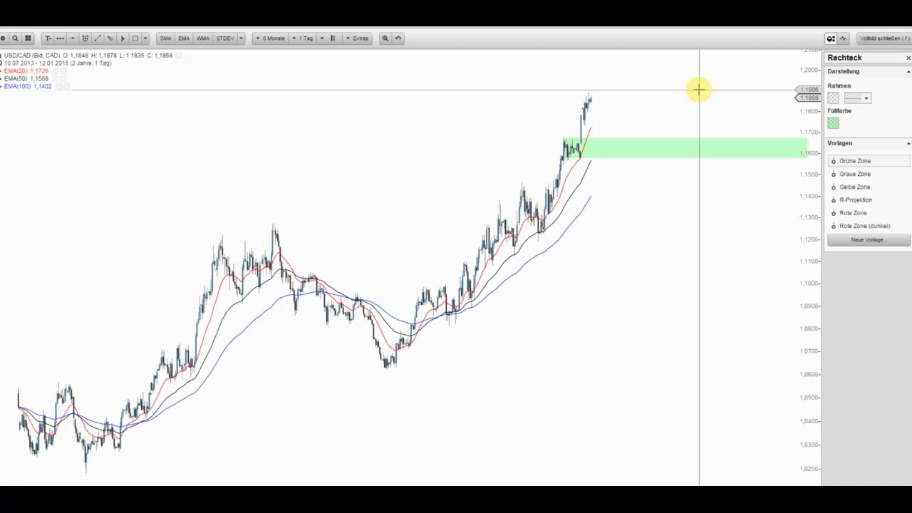
scroll(698, 89, down, 1)
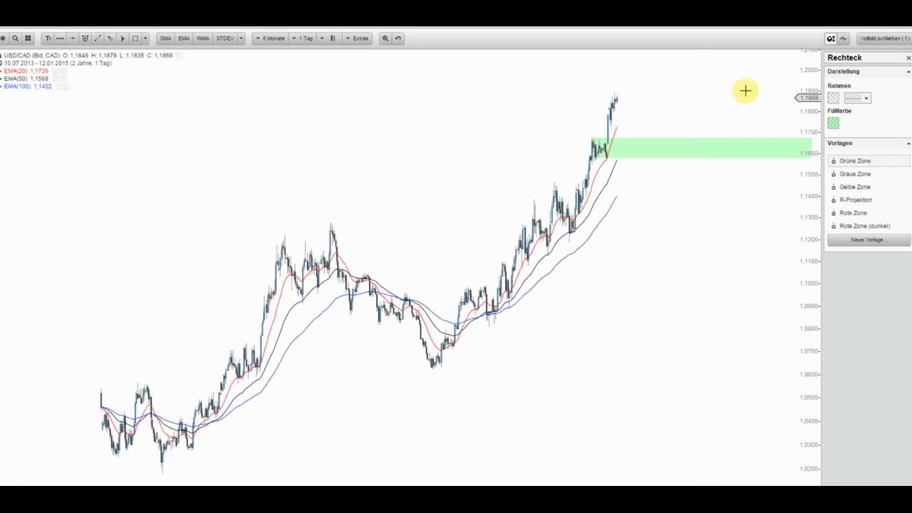
drag(806, 93, 801, 98)
drag(729, 106, 693, 123)
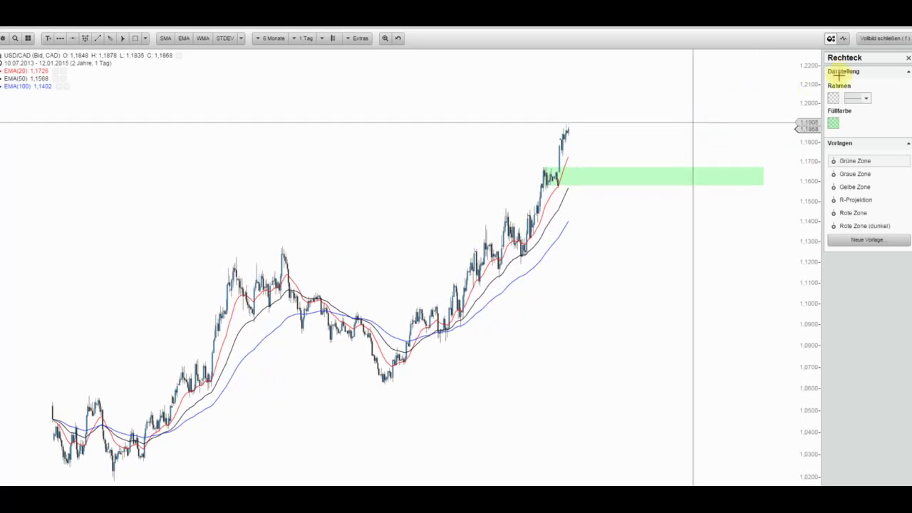
Return to the multi-chart workspace and open the FX-Wochenchart weekly chart full screen
click(865, 40)
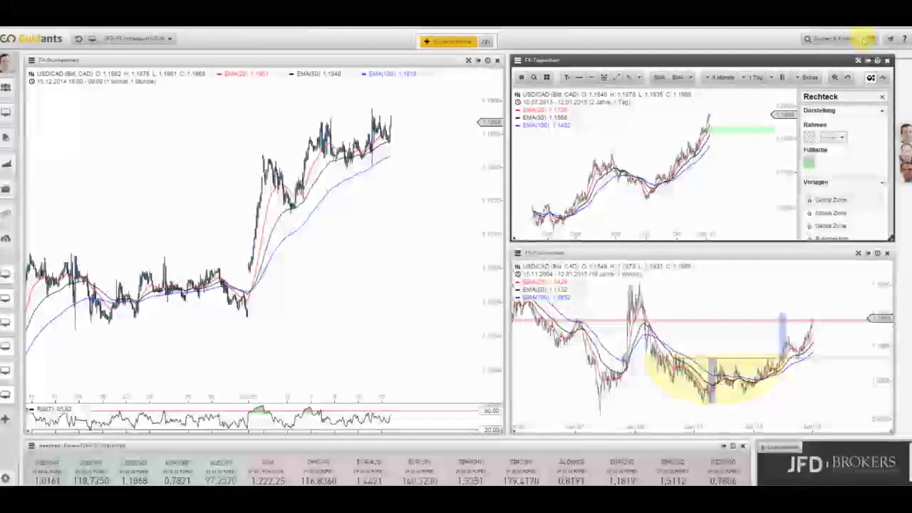
click(859, 254)
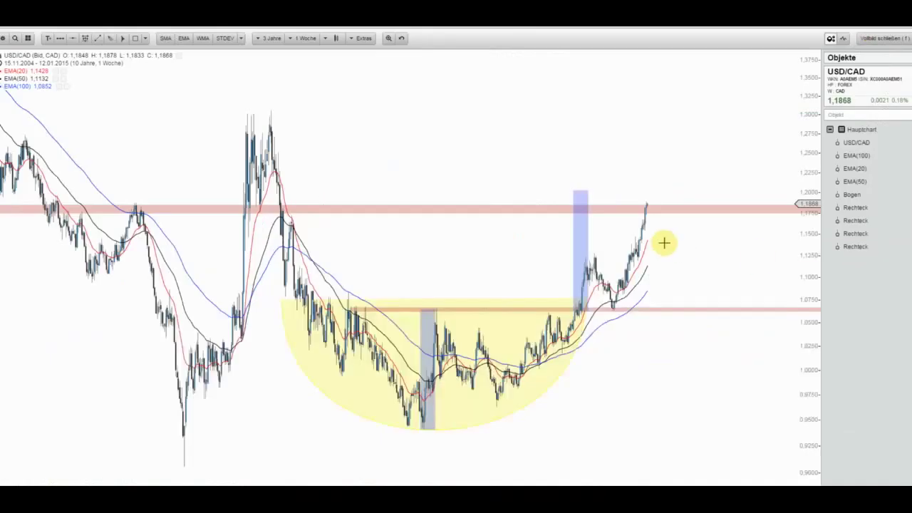